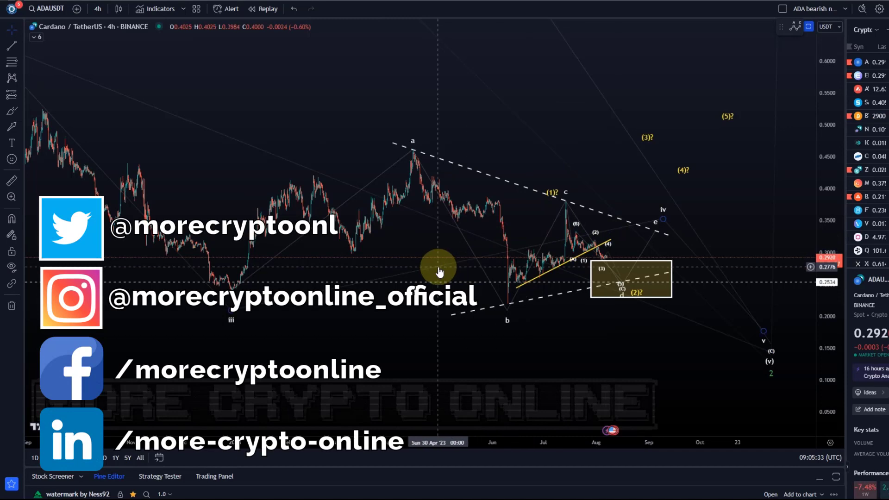
# Sketch the a-b-c-d-e triangle path from the wave iii low with the brush, and undo the sketch.
pyautogui.moveTo(821, 313); pyautogui.dragTo(829, 159)
pyautogui.moveTo(284, 172)
pyautogui.mouseDown()
pyautogui.moveTo(270, 151)
pyautogui.moveTo(213, 153)
pyautogui.mouseUp()
pyautogui.click(15, 117)
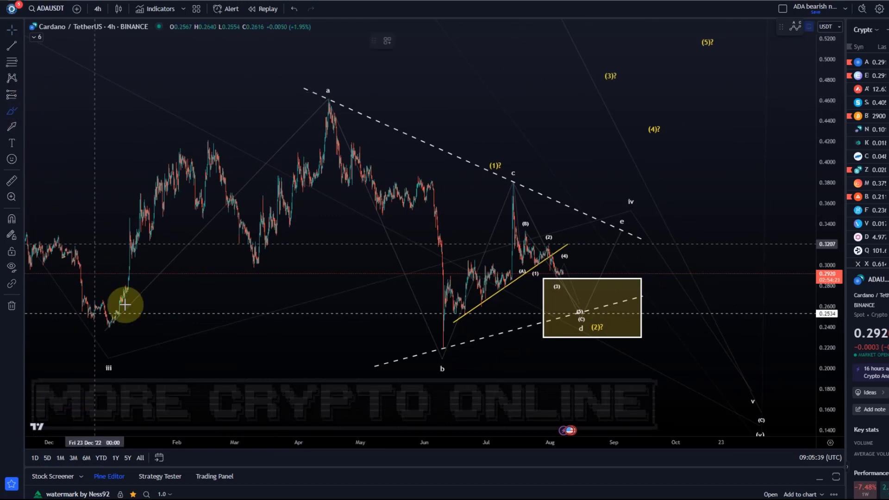
pyautogui.moveTo(112, 325)
pyautogui.mouseDown()
pyautogui.moveTo(336, 148)
pyautogui.moveTo(426, 320)
pyautogui.moveTo(470, 282)
pyautogui.moveTo(515, 181)
pyautogui.moveTo(589, 303)
pyautogui.moveTo(620, 238)
pyautogui.mouseUp()
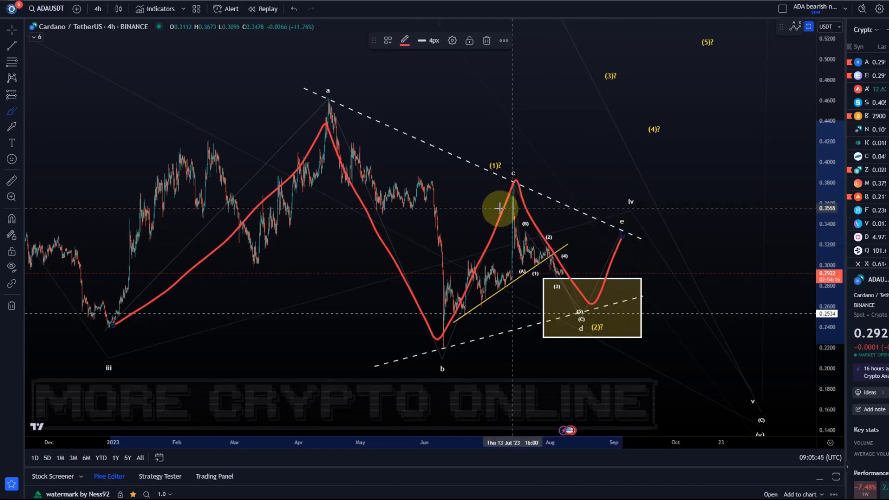
pyautogui.click(289, 10)
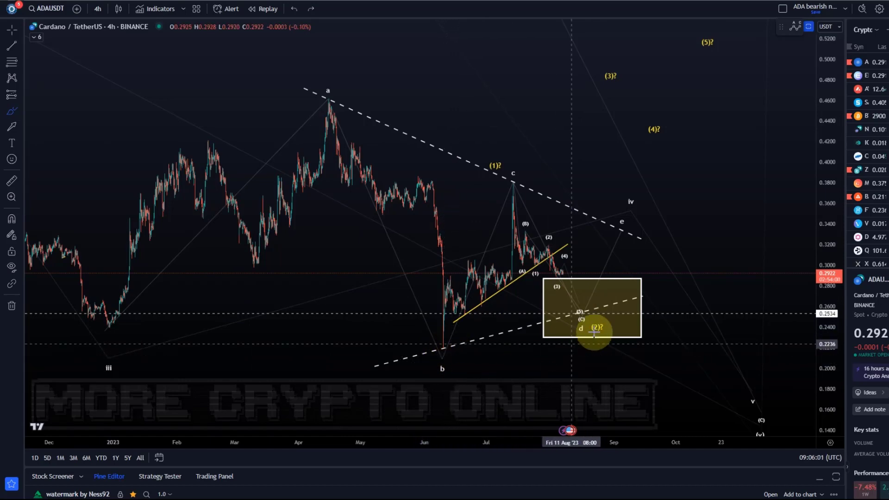
# Examine the triangle between its dashed trendlines and the projected wave v low beyond it.
pyautogui.scroll(2, 569, 303)
pyautogui.moveTo(434, 135); pyautogui.dragTo(530, 99)
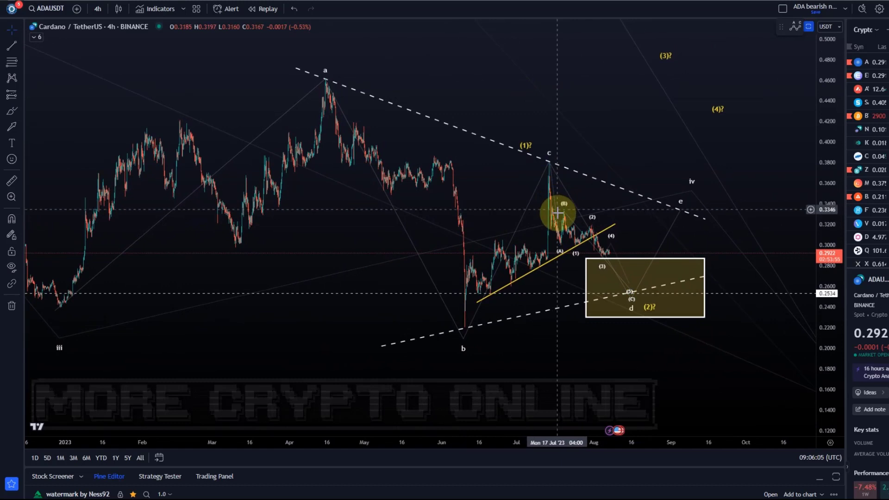
pyautogui.scroll(2, 576, 236)
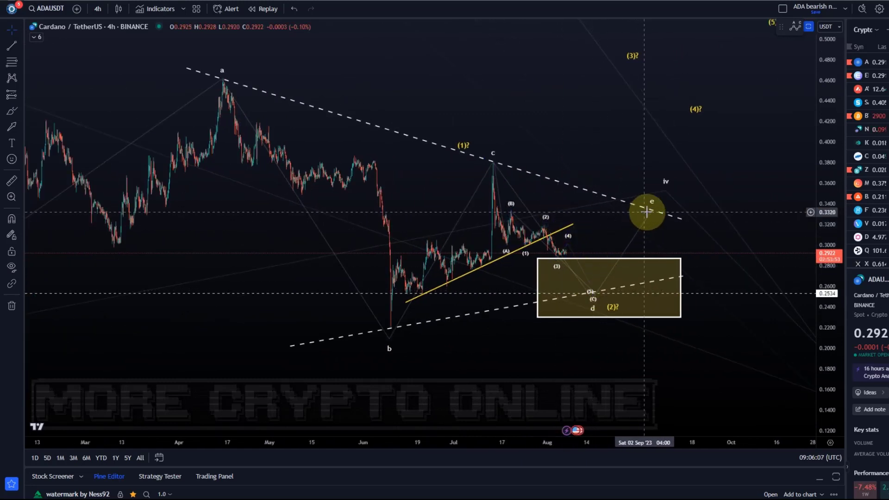
pyautogui.moveTo(728, 315); pyautogui.dragTo(500, 248)
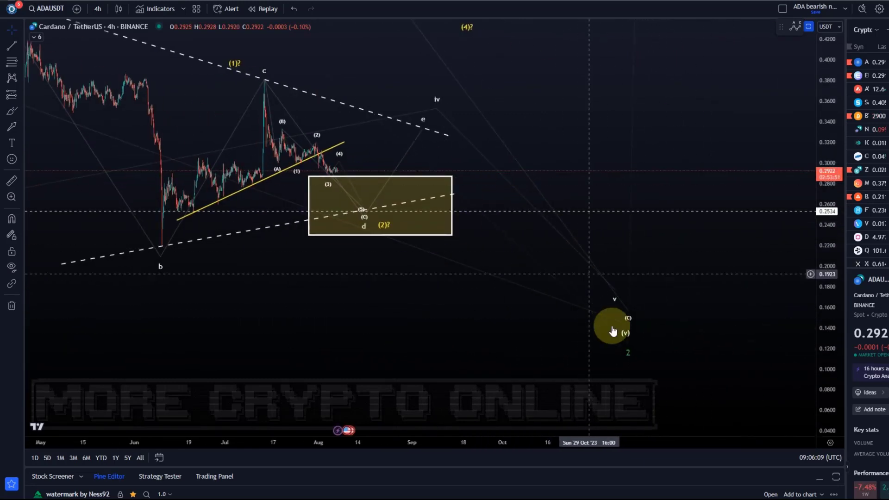
pyautogui.moveTo(419, 258); pyautogui.dragTo(621, 332)
pyautogui.scroll(-4, 599, 324)
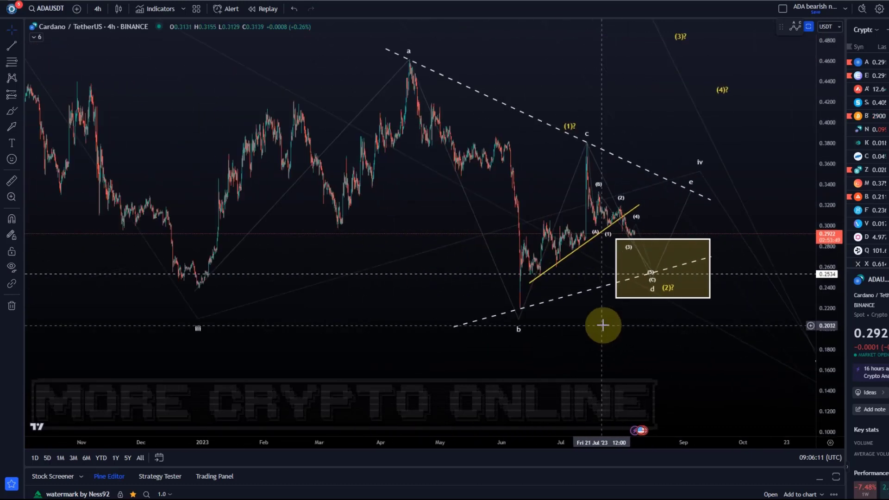
pyautogui.moveTo(554, 333); pyautogui.dragTo(545, 339)
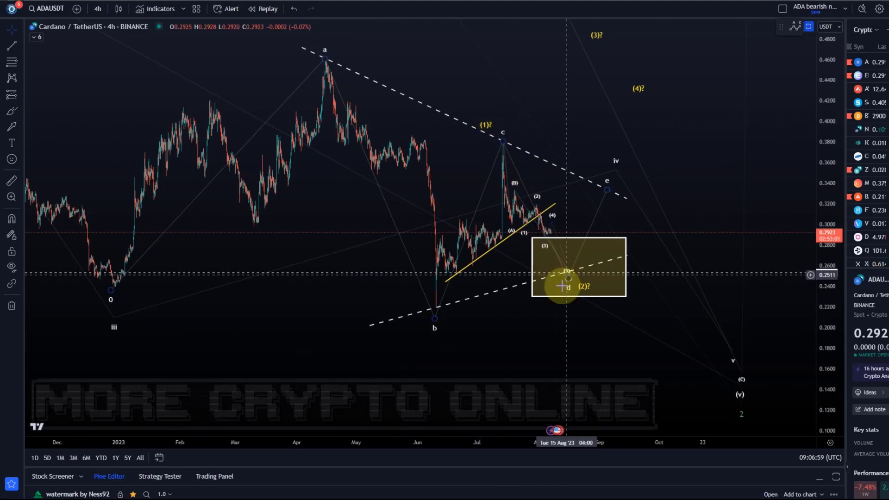
# Sketch the (A)-(B)-(C) decline from wave c and the five-wave decline from (B) with the brush, and remove both sketches.
pyautogui.scroll(3, 572, 278)
pyautogui.moveTo(457, 327); pyautogui.dragTo(648, 324)
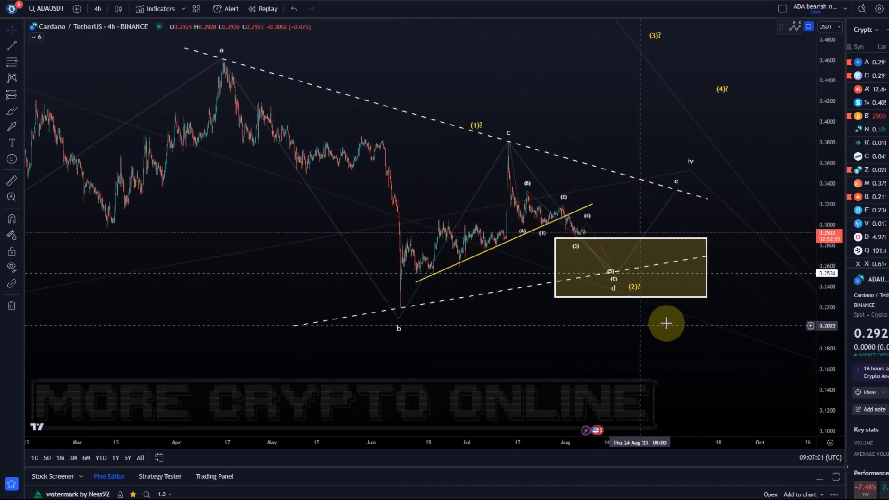
pyautogui.moveTo(829, 320); pyautogui.dragTo(817, 153)
pyautogui.moveTo(646, 176); pyautogui.dragTo(463, 208)
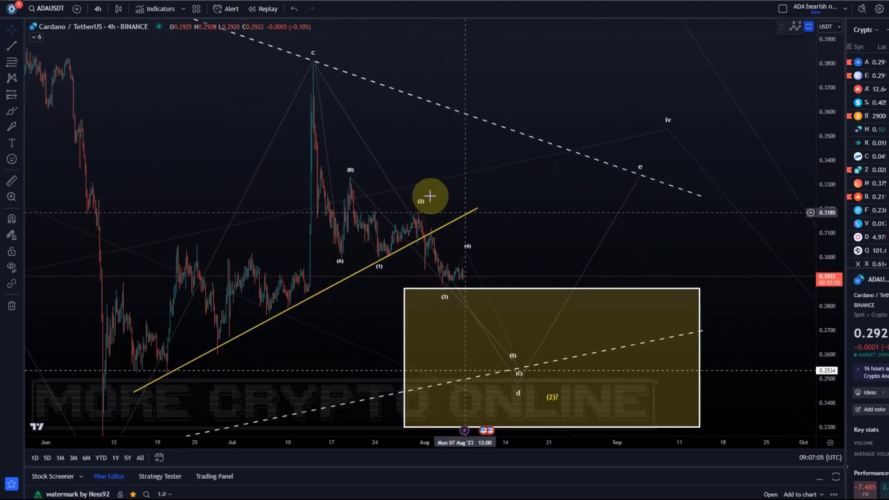
pyautogui.click(12, 111)
pyautogui.moveTo(314, 65)
pyautogui.mouseDown()
pyautogui.moveTo(337, 258)
pyautogui.moveTo(351, 200)
pyautogui.moveTo(401, 207)
pyautogui.moveTo(519, 354)
pyautogui.mouseUp()
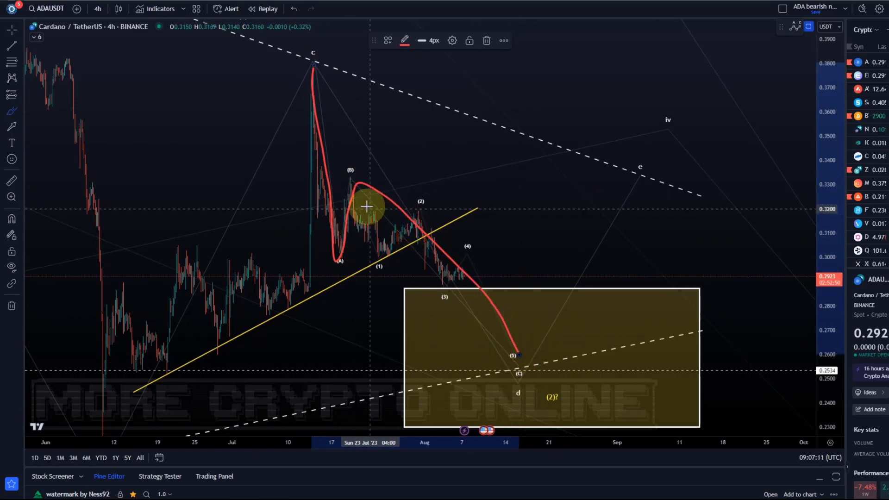
pyautogui.moveTo(343, 184)
pyautogui.mouseDown()
pyautogui.moveTo(381, 252)
pyautogui.moveTo(438, 272)
pyautogui.moveTo(468, 253)
pyautogui.moveTo(511, 363)
pyautogui.mouseUp()
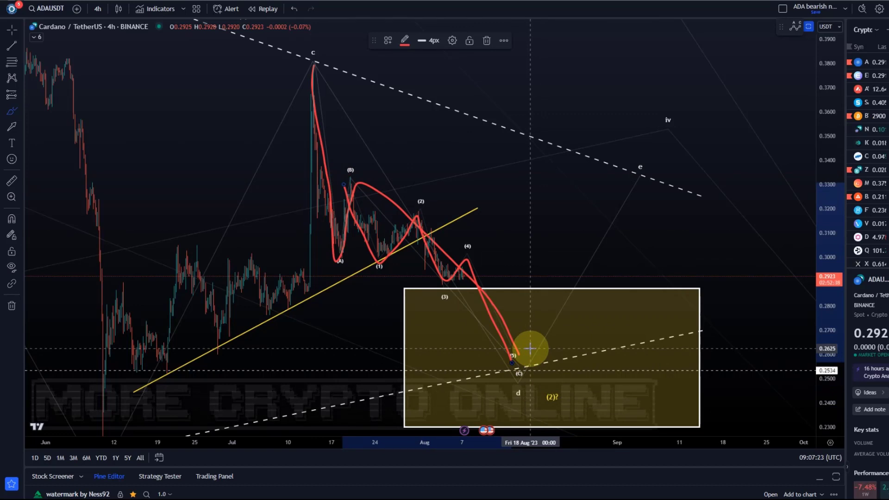
pyautogui.press('Delete')
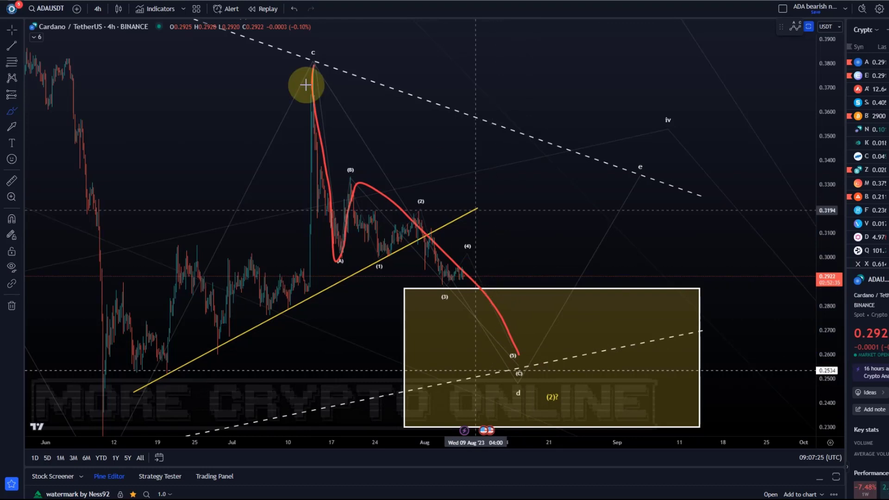
pyautogui.click(295, 9)
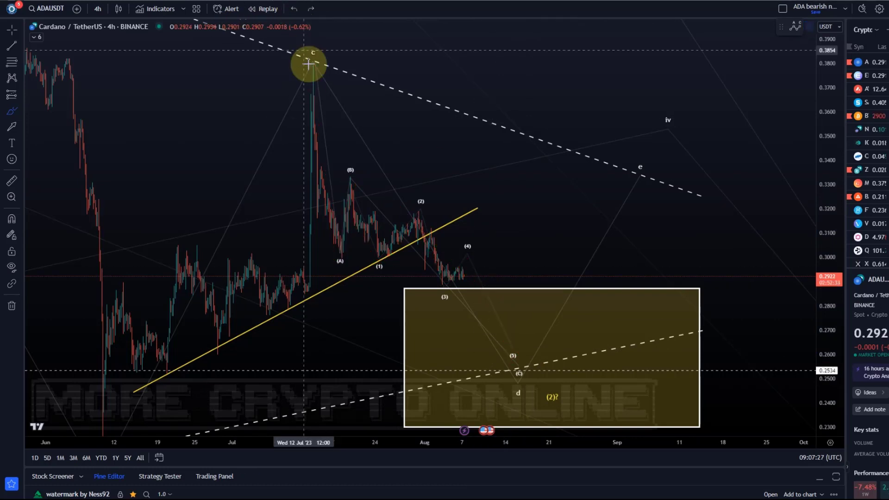
# Examine the decline from wave c and the recent candles between (3) and (4) above the target box.
pyautogui.scroll(-2, 461, 148)
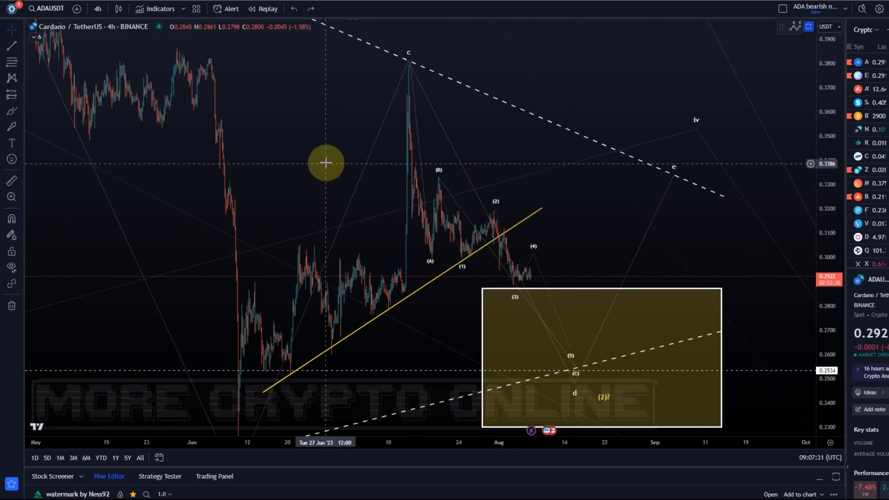
pyautogui.moveTo(326, 163); pyautogui.dragTo(387, 125)
pyautogui.scroll(3, 556, 213)
pyautogui.moveTo(512, 169); pyautogui.dragTo(617, 195)
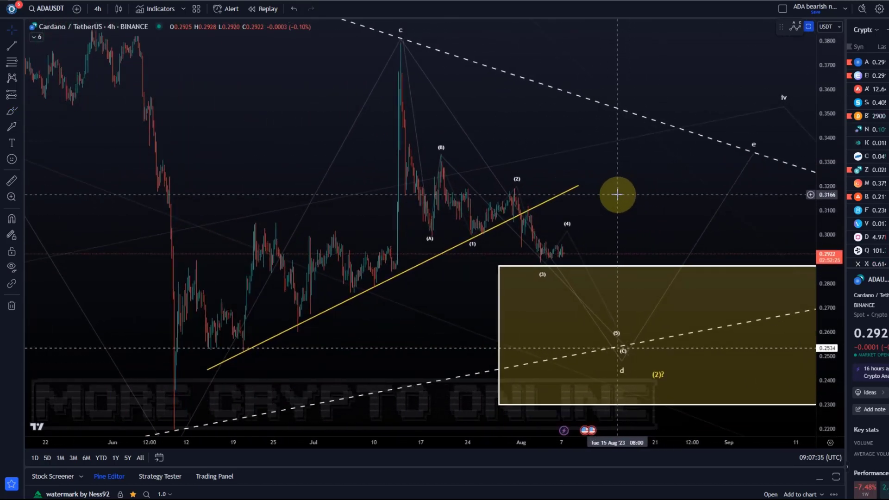
pyautogui.moveTo(824, 163)
pyautogui.mouseDown()
pyautogui.moveTo(826, 223)
pyautogui.moveTo(838, 148)
pyautogui.moveTo(839, 274)
pyautogui.moveTo(820, 218)
pyautogui.moveTo(823, 173)
pyautogui.mouseUp()
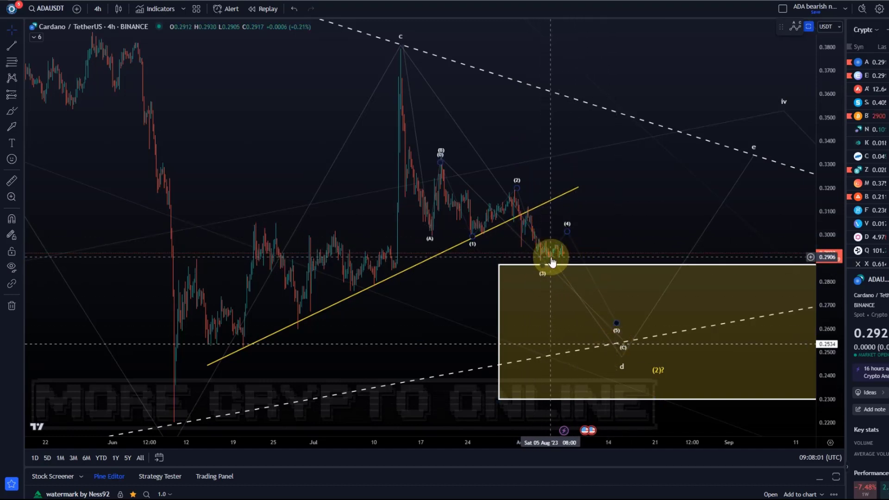
pyautogui.scroll(3, 549, 258)
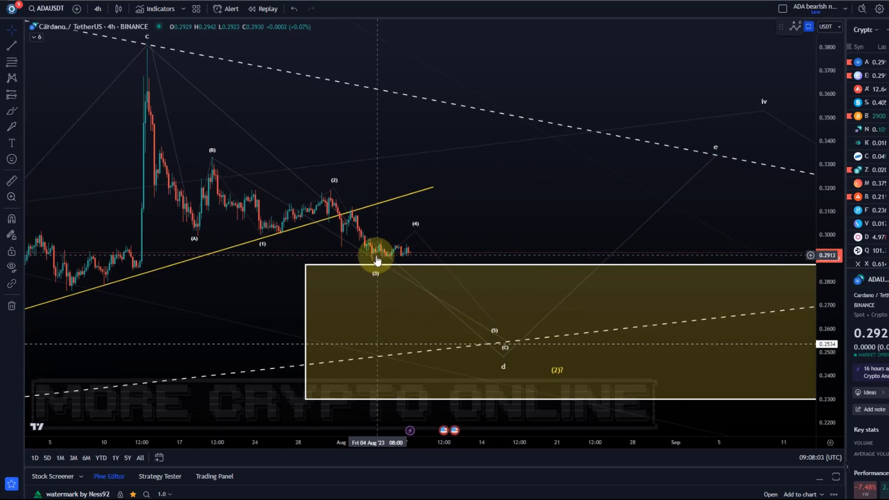
pyautogui.scroll(-3, 479, 214)
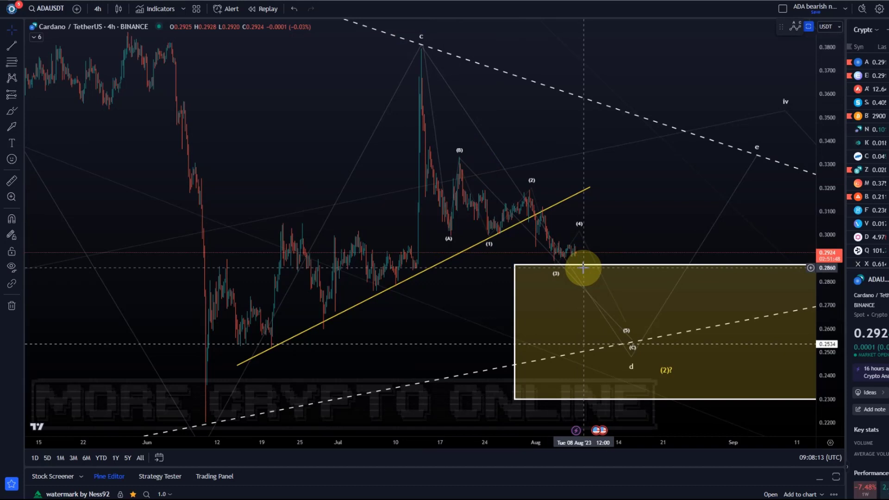
# Try moving the (B) point of the (A)-(B)-(C) pattern to about 0.3127 on 2 Aug '23.
pyautogui.click(570, 252)
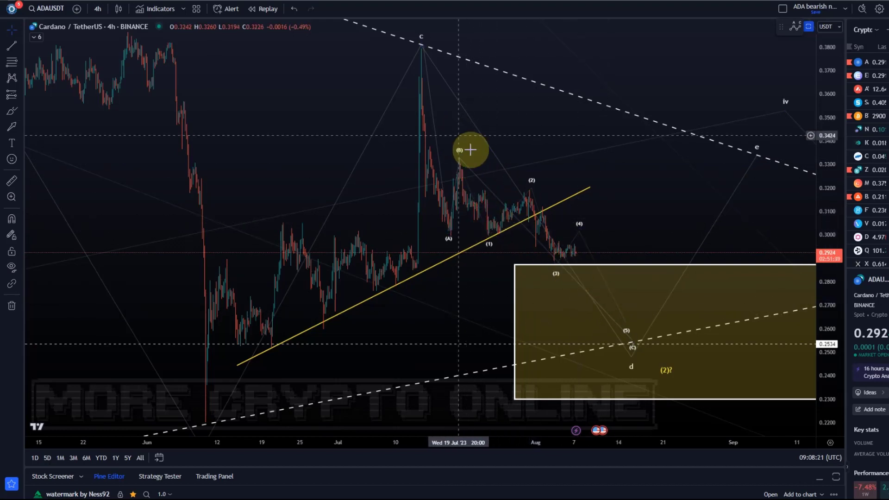
pyautogui.moveTo(649, 224); pyautogui.dragTo(574, 234)
pyautogui.moveTo(383, 169); pyautogui.dragTo(469, 212)
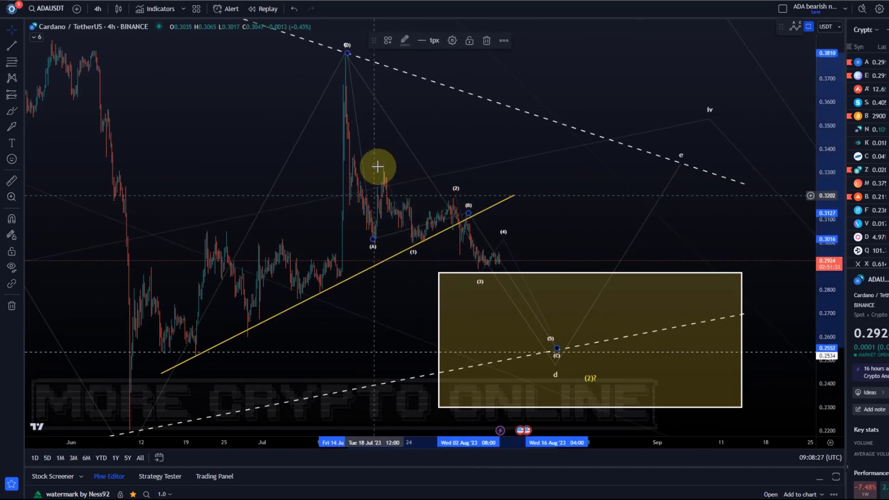
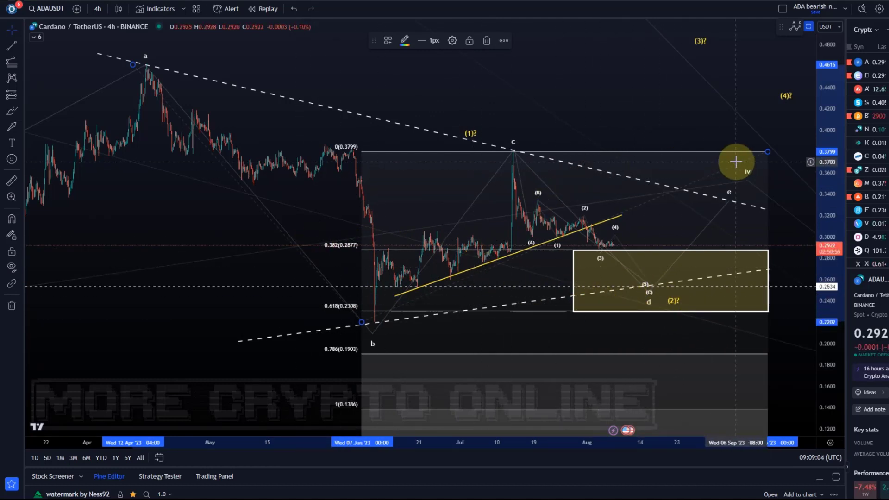
# Delete the Fibonacci extension drawn over waves a, b and c.
pyautogui.press('Delete')
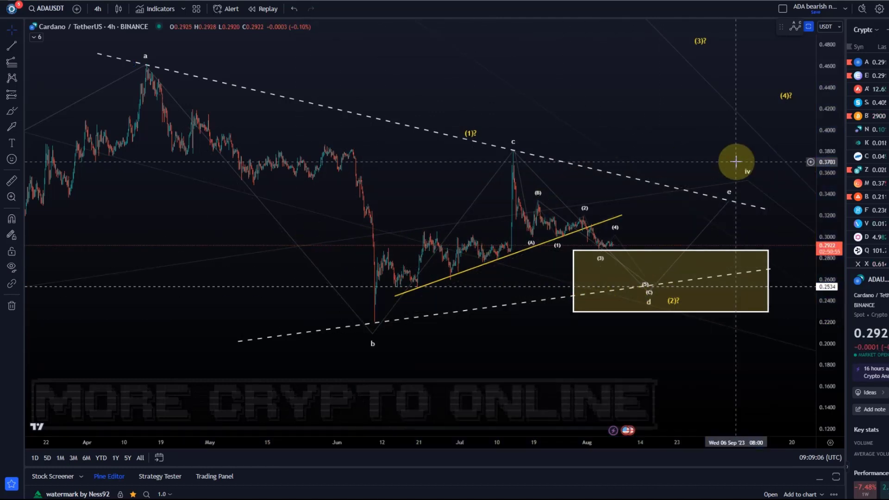
# Draw a trend-based Fibonacci extension from wave c at about 0.3795 through (A) at 0.2992 to (B) at 0.3336.
pyautogui.scroll(5, 595, 228)
pyautogui.moveTo(857, 337); pyautogui.dragTo(844, 189)
pyautogui.scroll(2, 477, 122)
pyautogui.moveTo(476, 126); pyautogui.dragTo(485, 159)
pyautogui.click(12, 62)
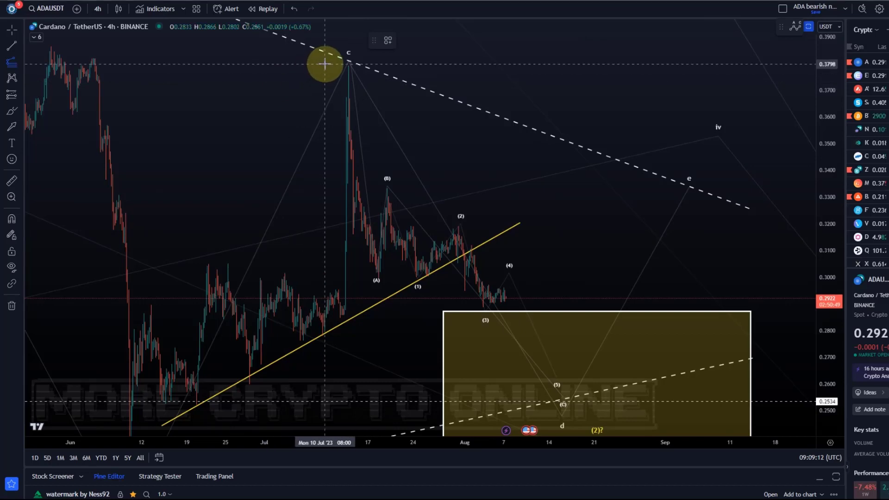
pyautogui.moveTo(326, 65); pyautogui.dragTo(699, 187)
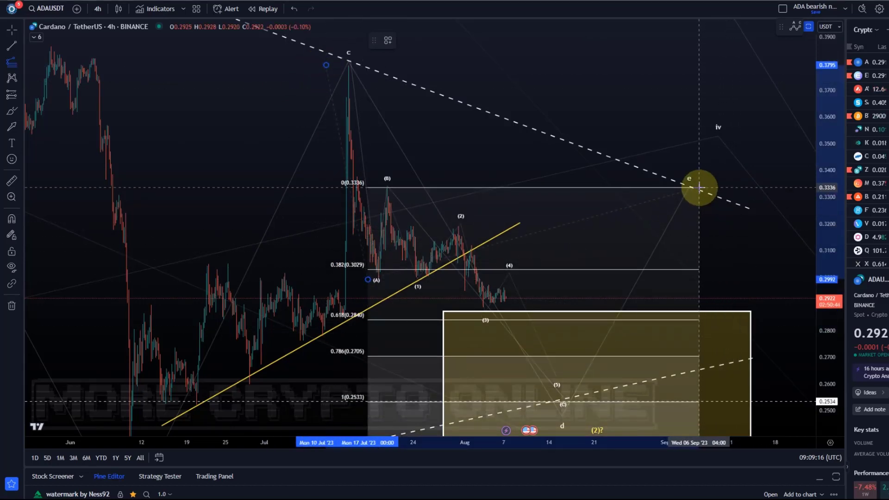
# Review the extension levels inside the yellow target box and delete the Fibonacci extension anchored at c, (A) and (B).
pyautogui.moveTo(268, 238); pyautogui.dragTo(254, 133)
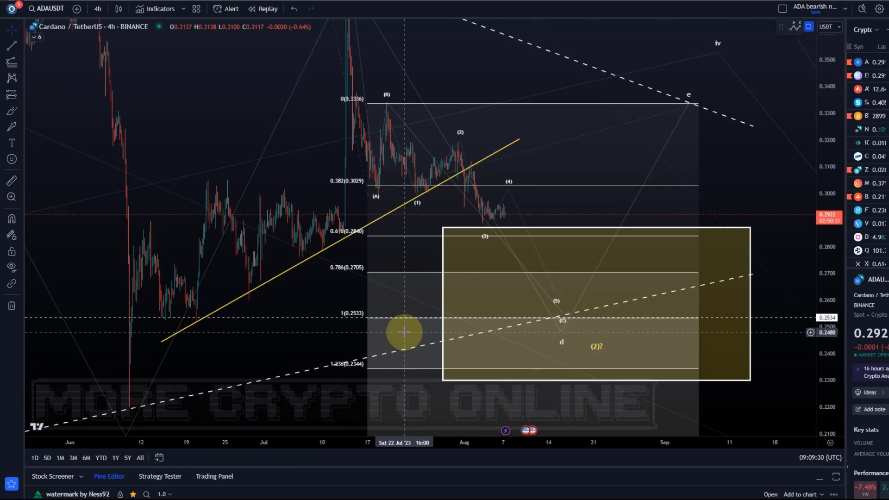
pyautogui.click(355, 318)
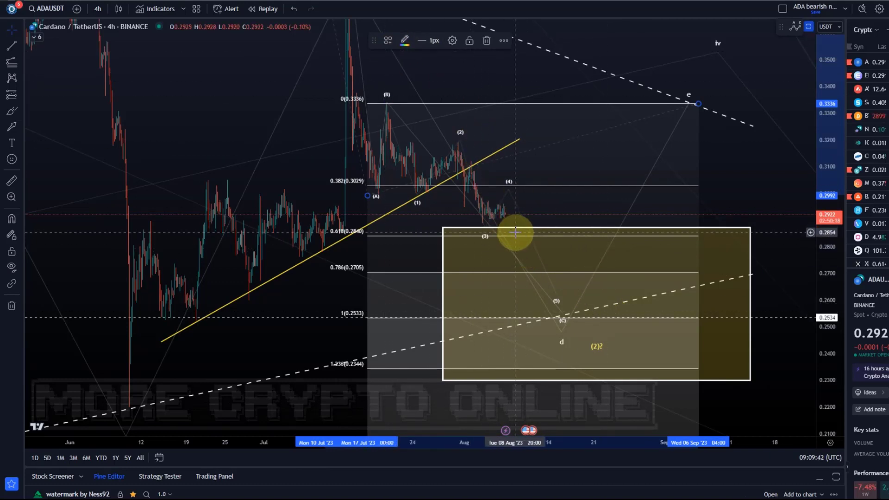
pyautogui.press('Delete')
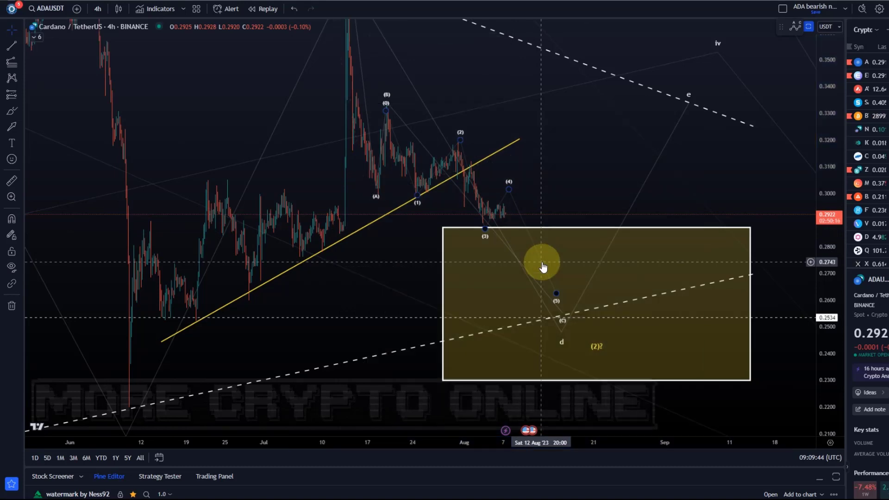
# Move the yellow (5)? label up to about 0.5403 on 15 Oct '23.
pyautogui.scroll(-3, 512, 175)
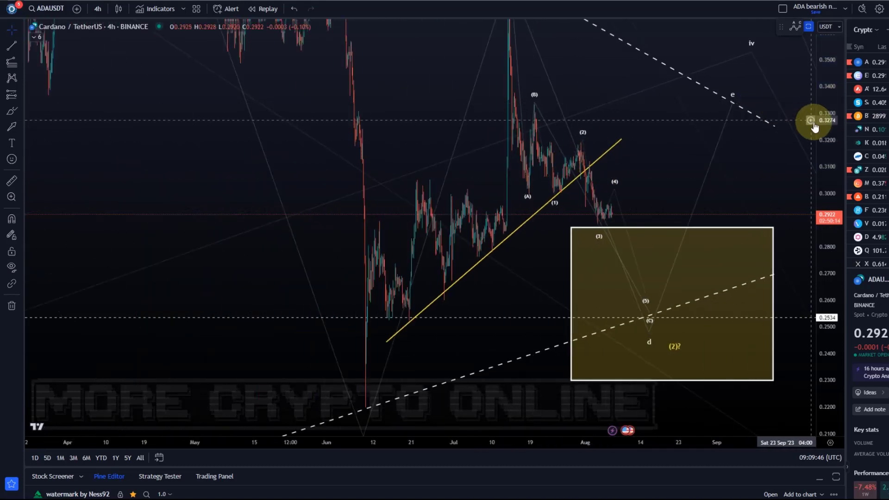
pyautogui.moveTo(822, 127); pyautogui.dragTo(822, 346)
pyautogui.scroll(-4, 655, 197)
pyautogui.moveTo(704, 331); pyautogui.dragTo(566, 205)
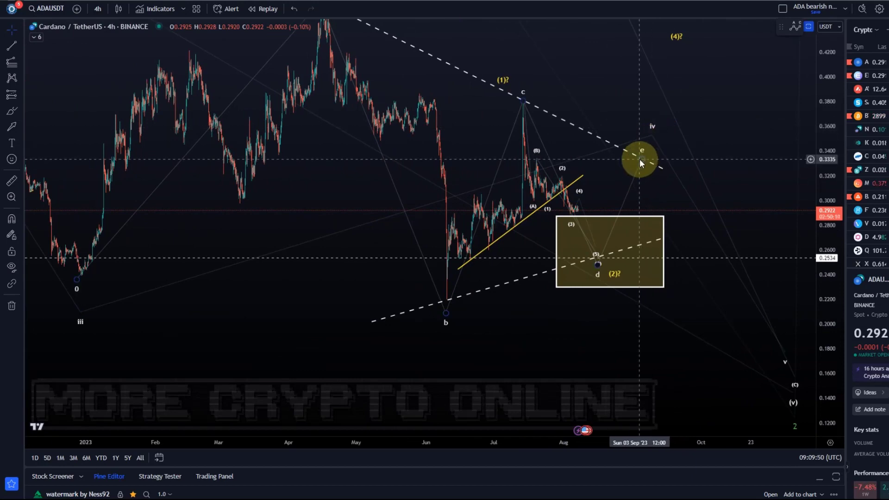
pyautogui.moveTo(579, 89); pyautogui.dragTo(536, 159)
pyautogui.moveTo(813, 75); pyautogui.dragTo(819, 258)
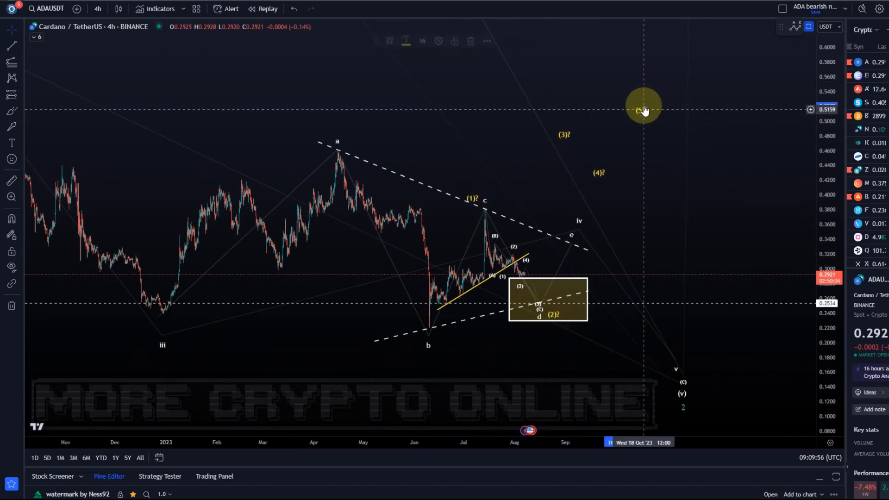
pyautogui.moveTo(643, 110); pyautogui.dragTo(646, 96)
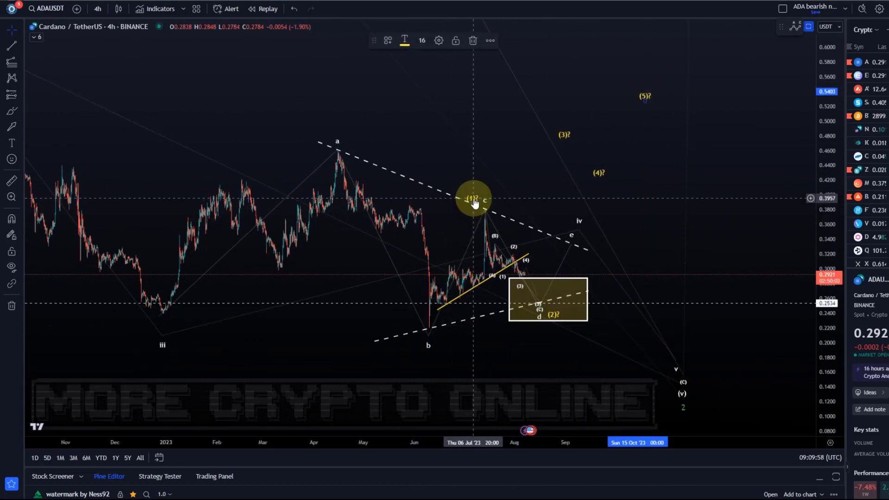
# Select the yellow (1)? label and review the wider wave structure from ii to the projected target 2.
pyautogui.click(474, 202)
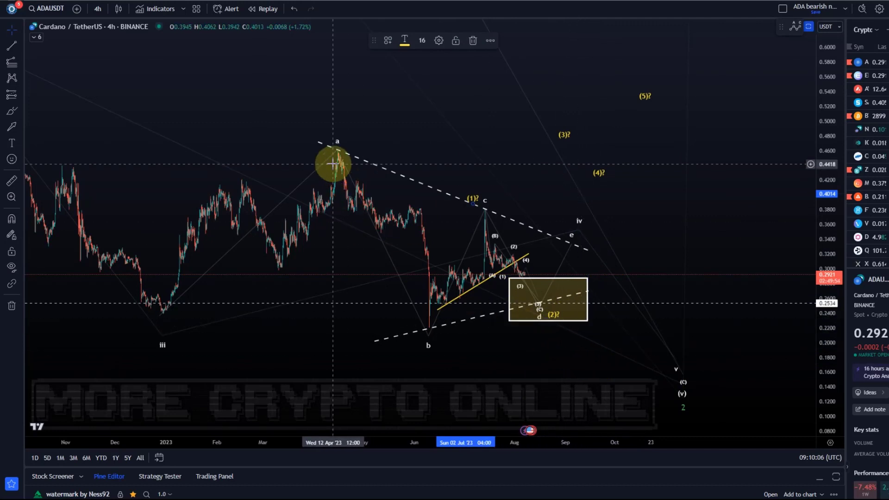
pyautogui.moveTo(347, 192); pyautogui.dragTo(453, 149)
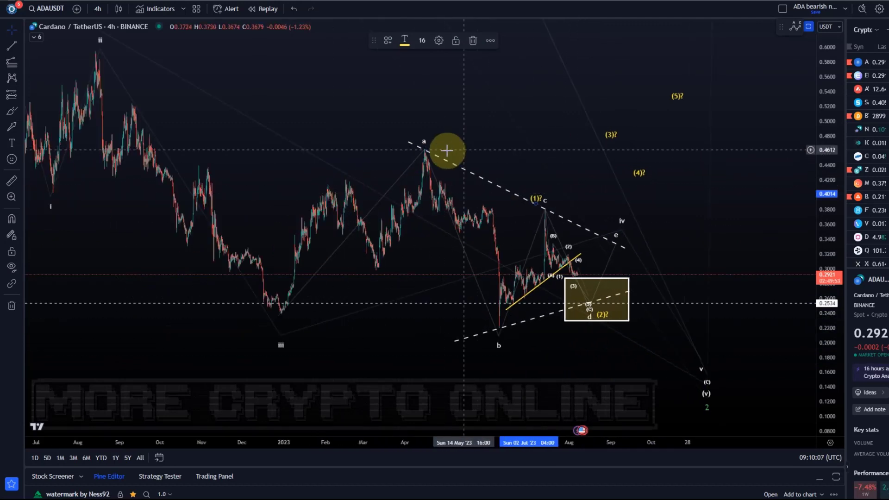
pyautogui.click(504, 332)
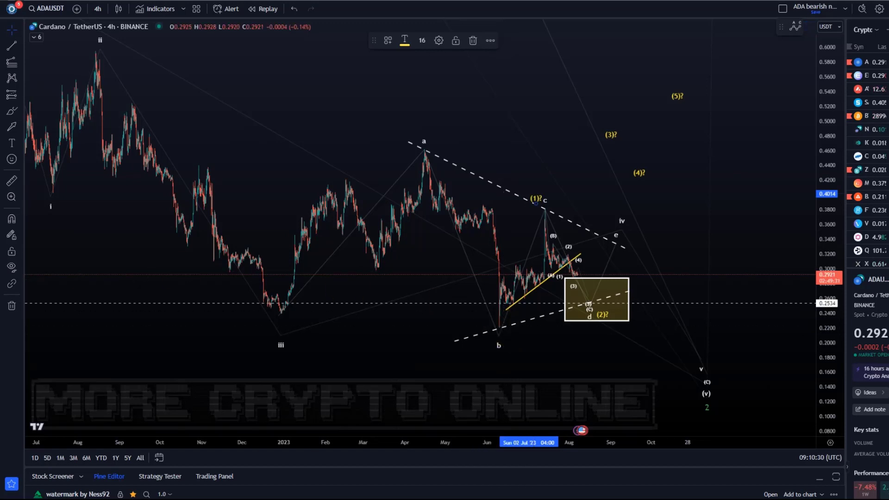